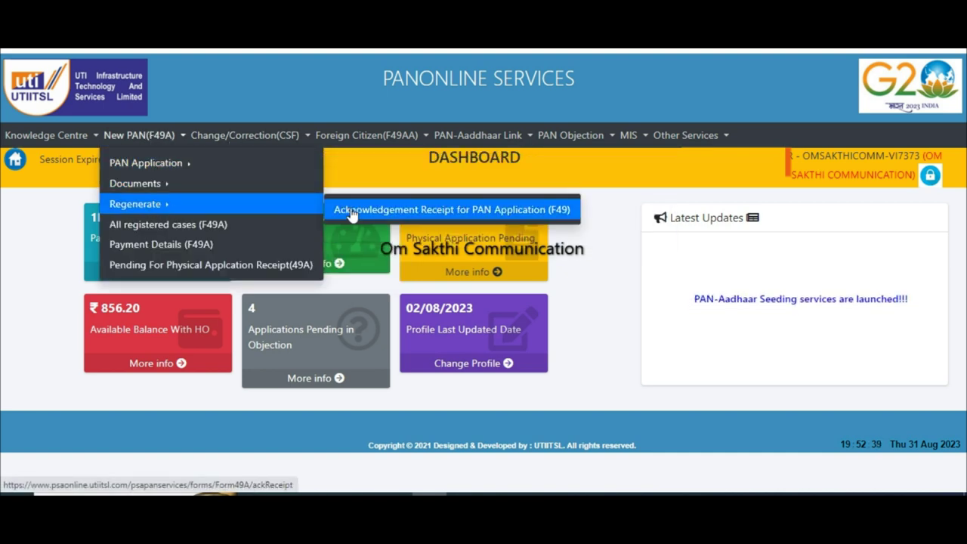
Regenerate the acknowledgement receipt for the given application number and open its print preview
left_click(352, 211)
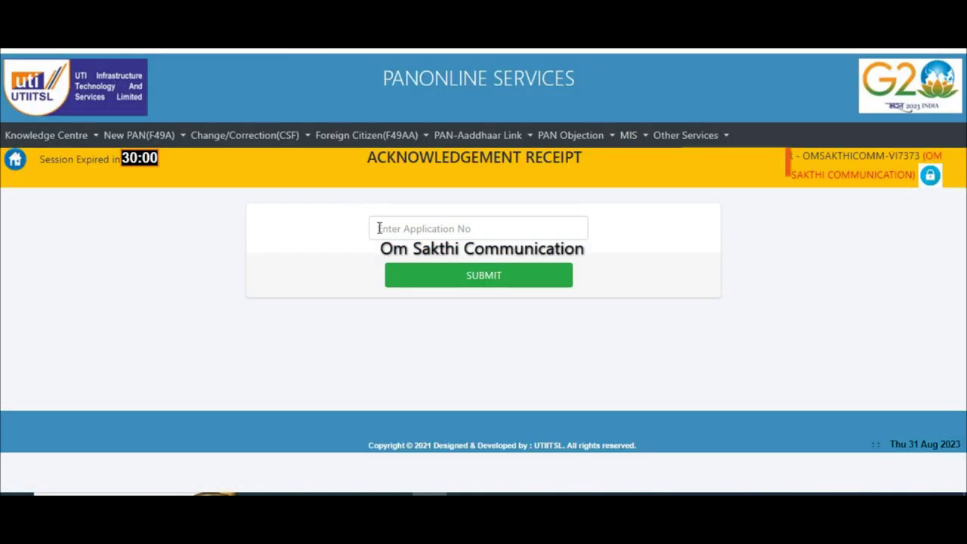
left_click(379, 229)
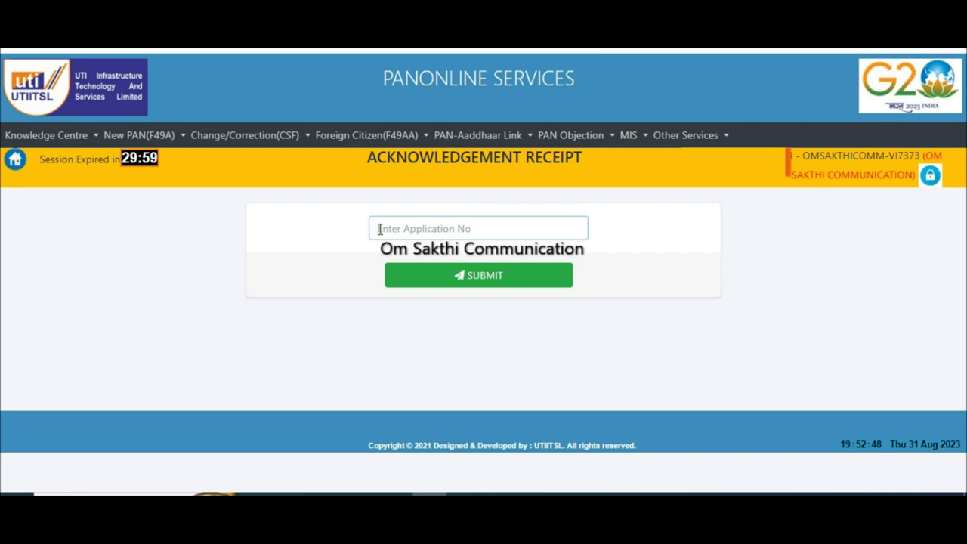
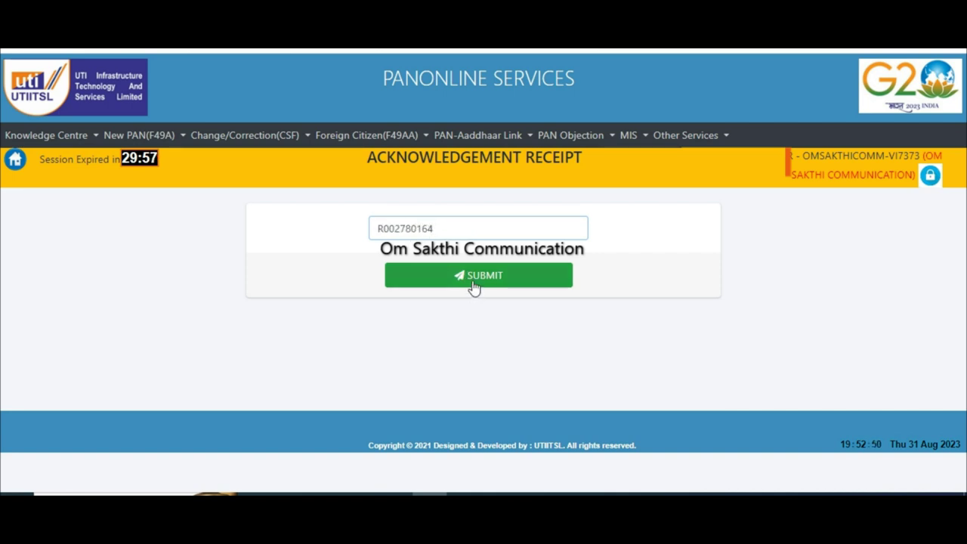
left_click(474, 287)
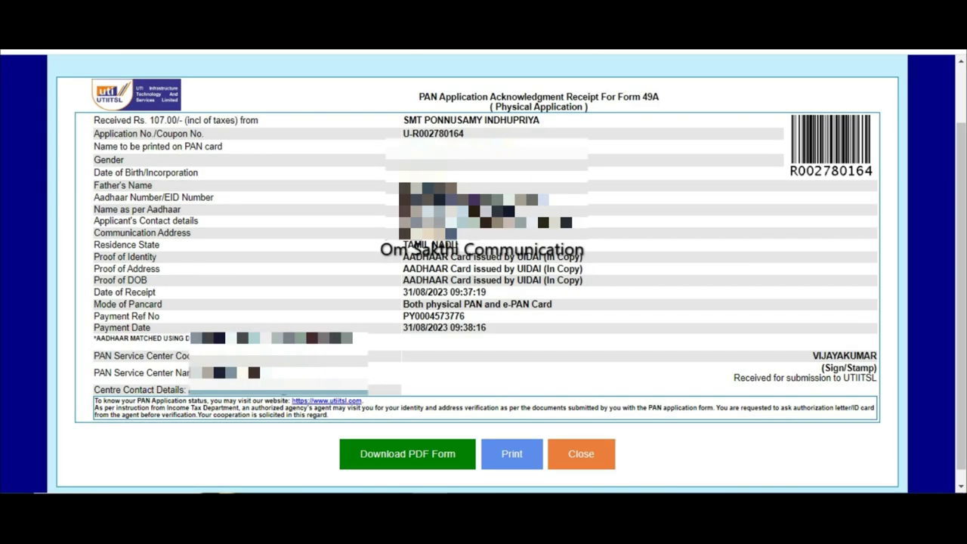
left_click(522, 450)
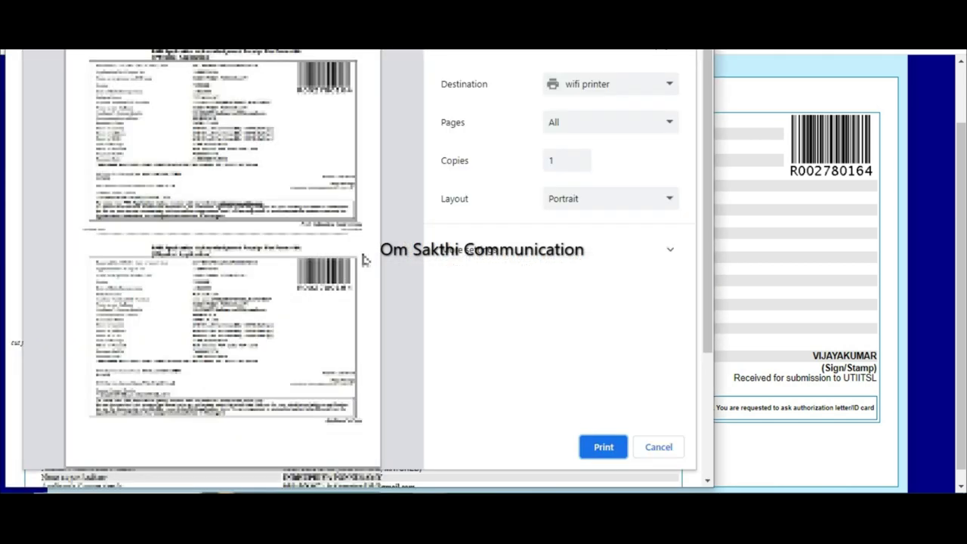
left_click(611, 90)
left_click(604, 128)
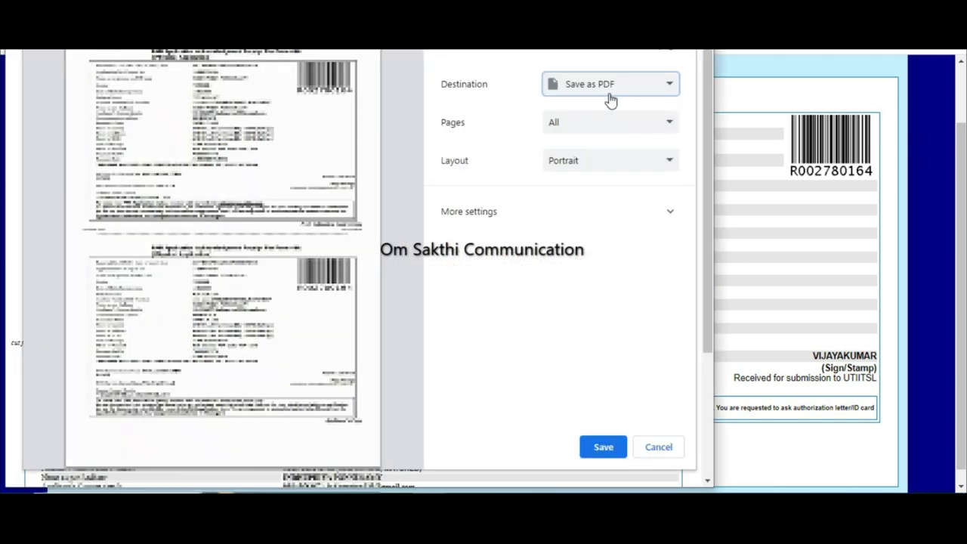
left_click(604, 448)
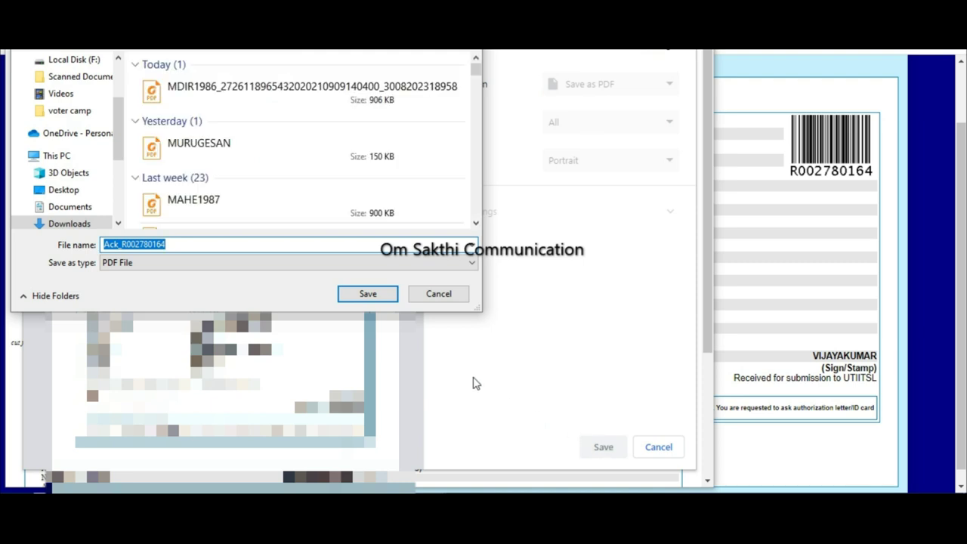
left_click(76, 77)
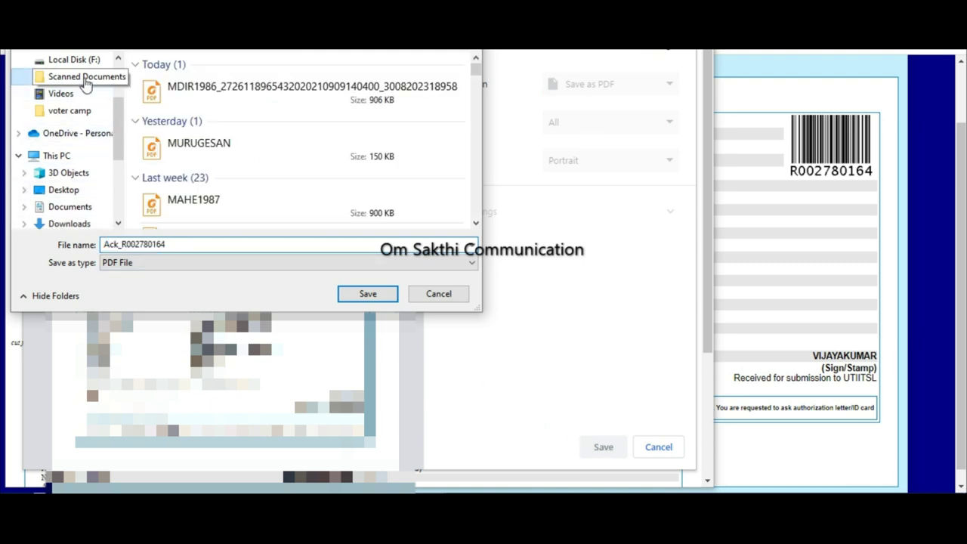
double_click(187, 244)
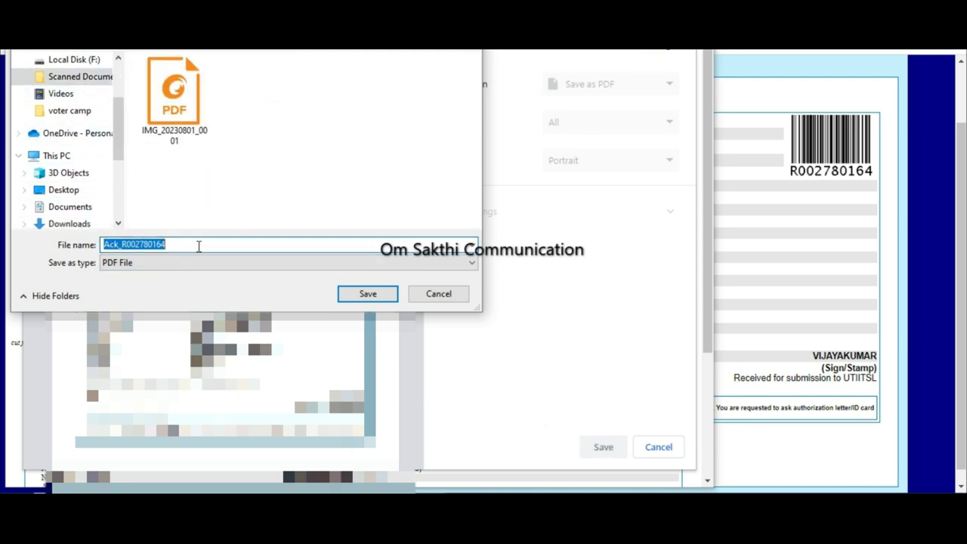
left_click(389, 295)
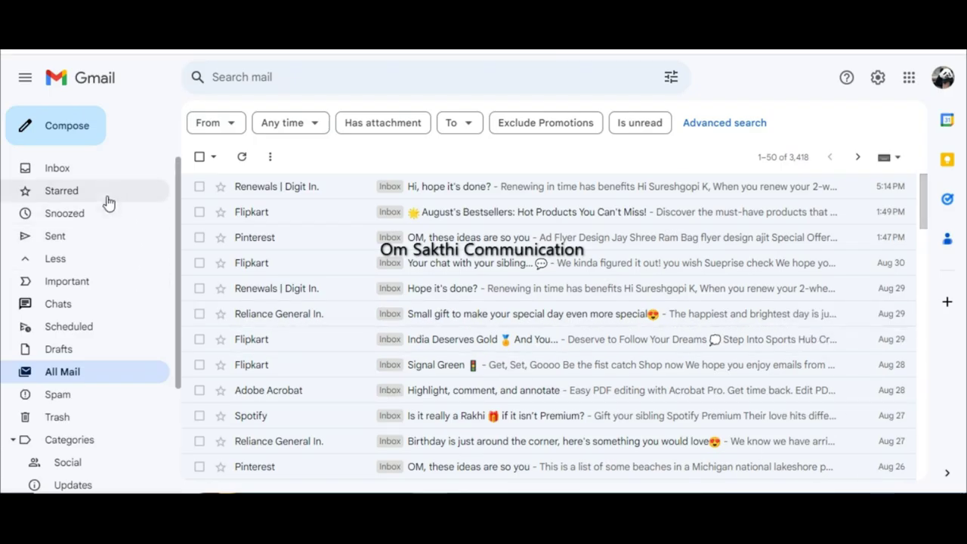
Start a full-size Gmail message to the service e-mail address with subject 'COUPON REVERSAL'
left_click(57, 127)
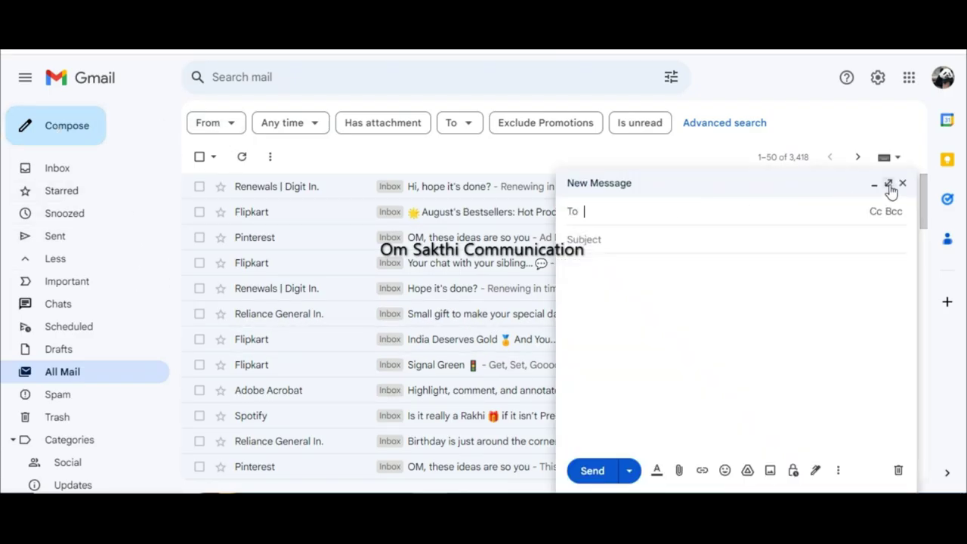
left_click(889, 185)
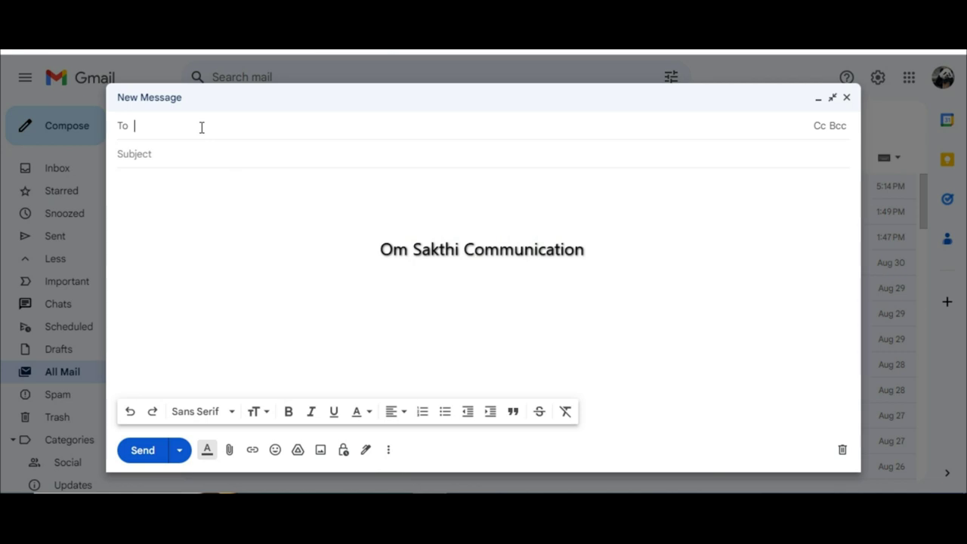
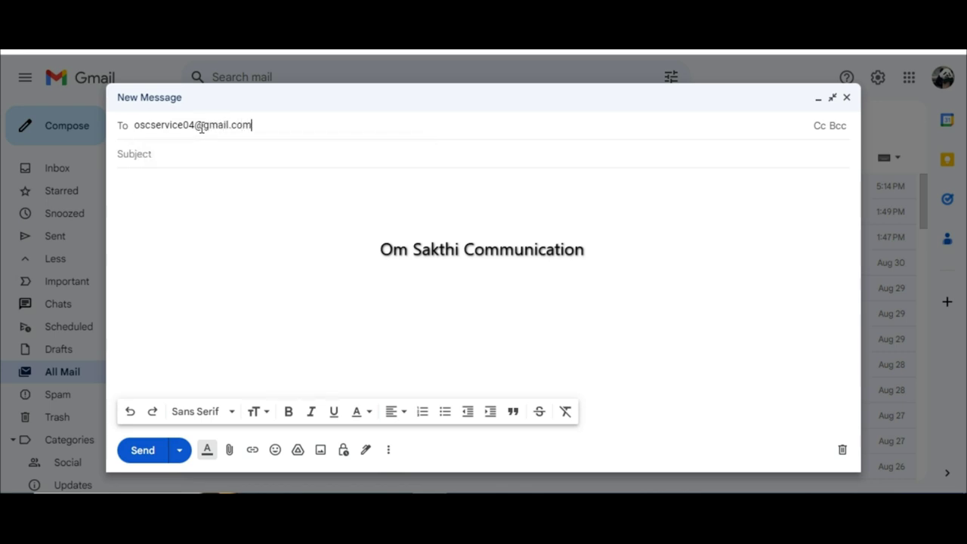
left_click(220, 168)
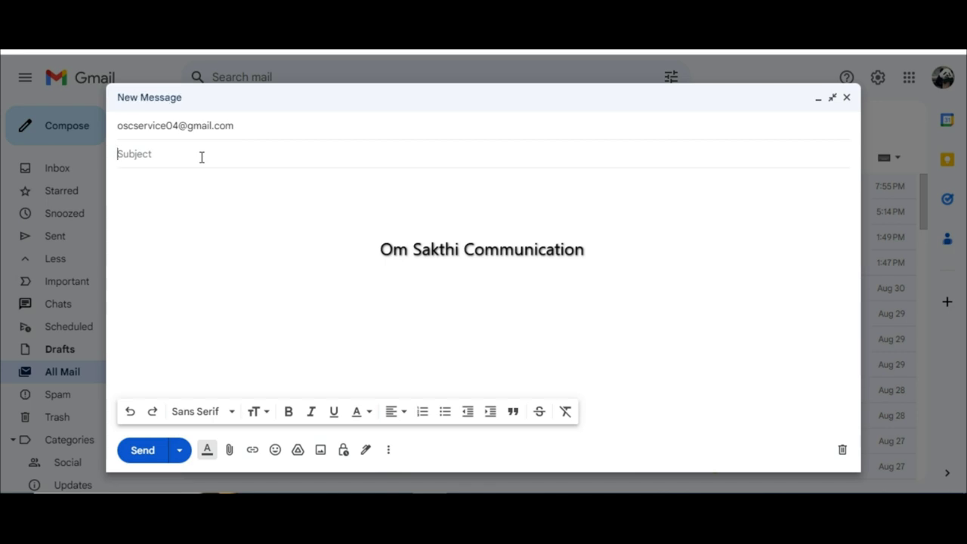
type("cOUPO")
type("N RE")
type("VERSAL")
Paste the coupon reversal request into the body and sign off with 'Regards' and the PSA code
left_click(203, 186)
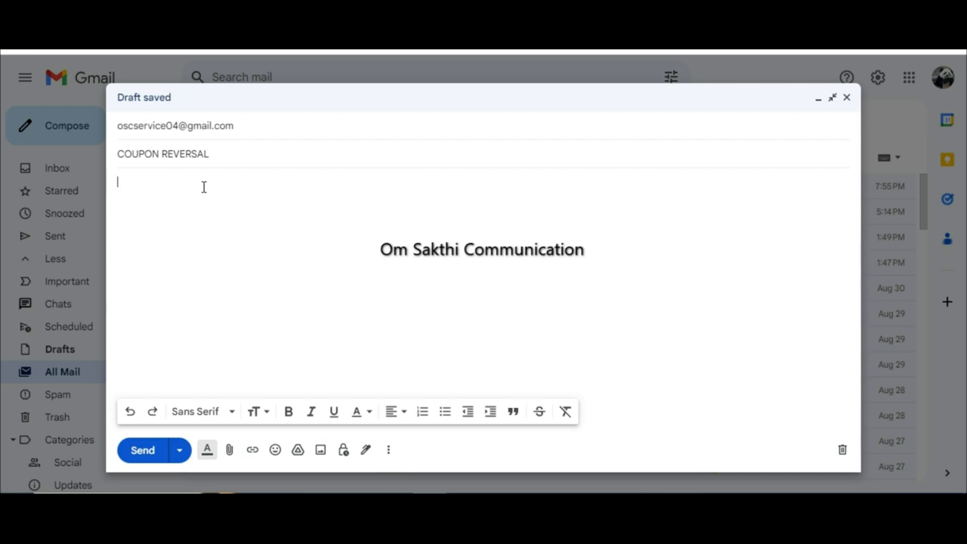
key("ctrl+v")
key("Return")
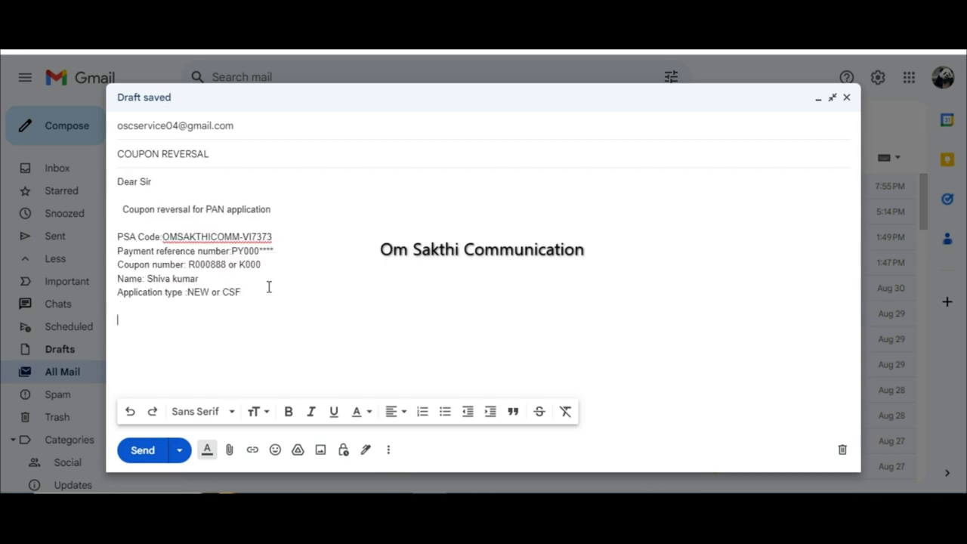
type("Re")
type("gards ")
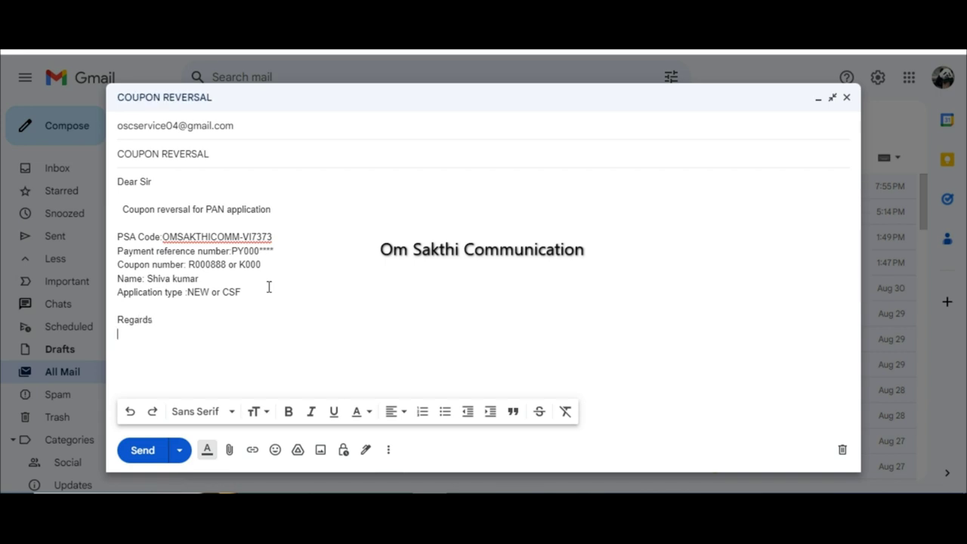
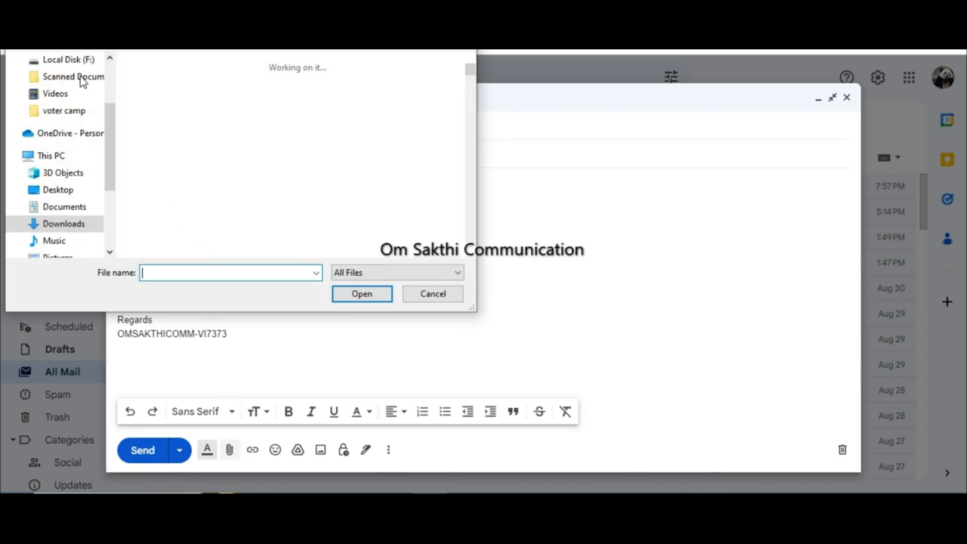
left_click(69, 80)
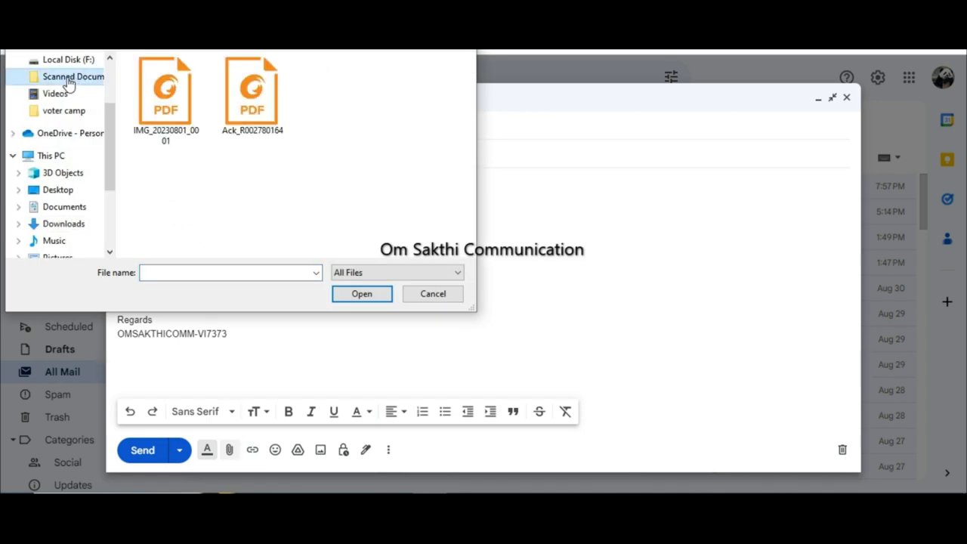
left_click(254, 119)
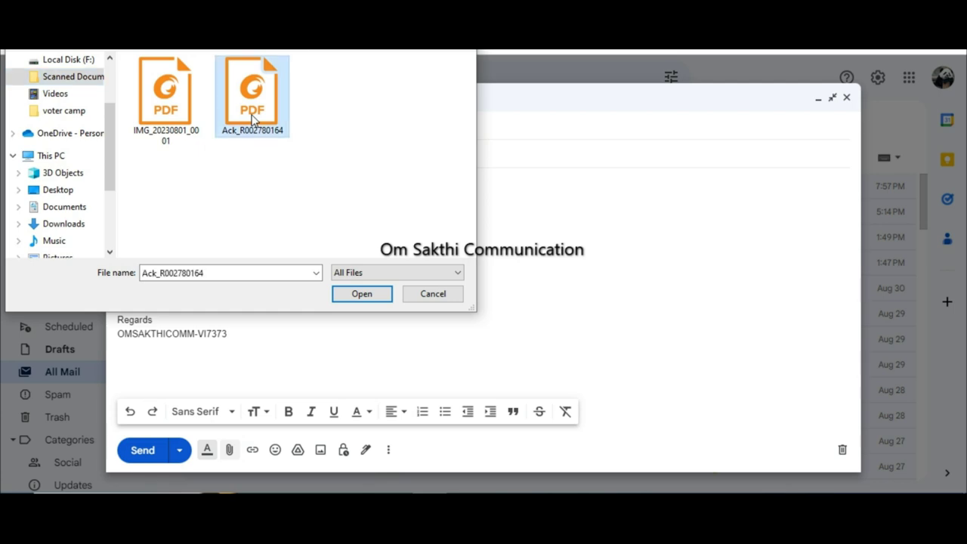
left_click(383, 297)
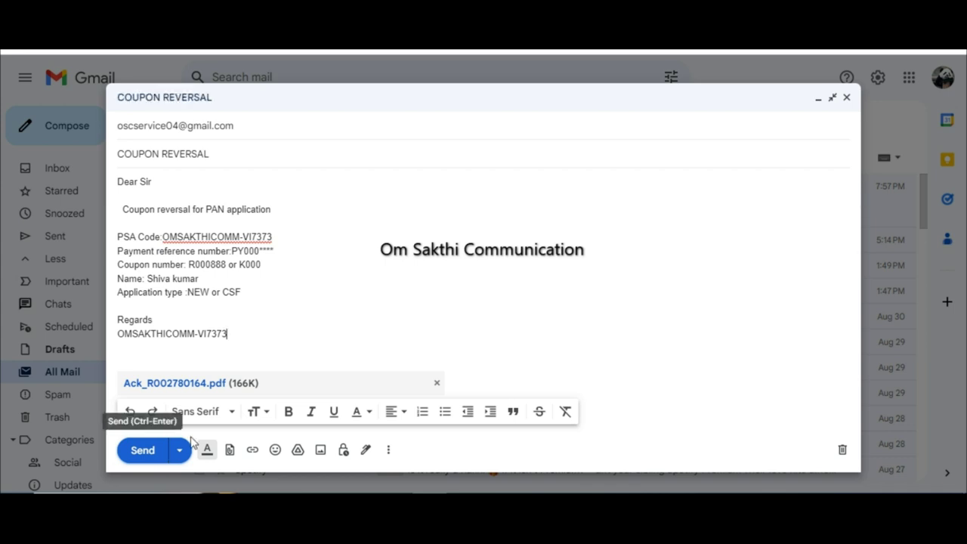
Accept the suggested spelling fix for the PSA code and send the email
left_click(271, 238)
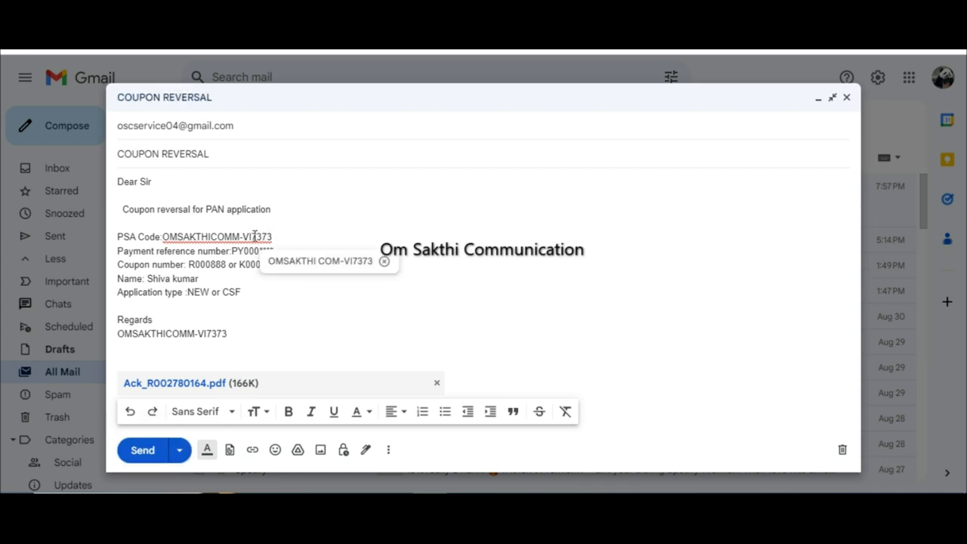
left_click(307, 267)
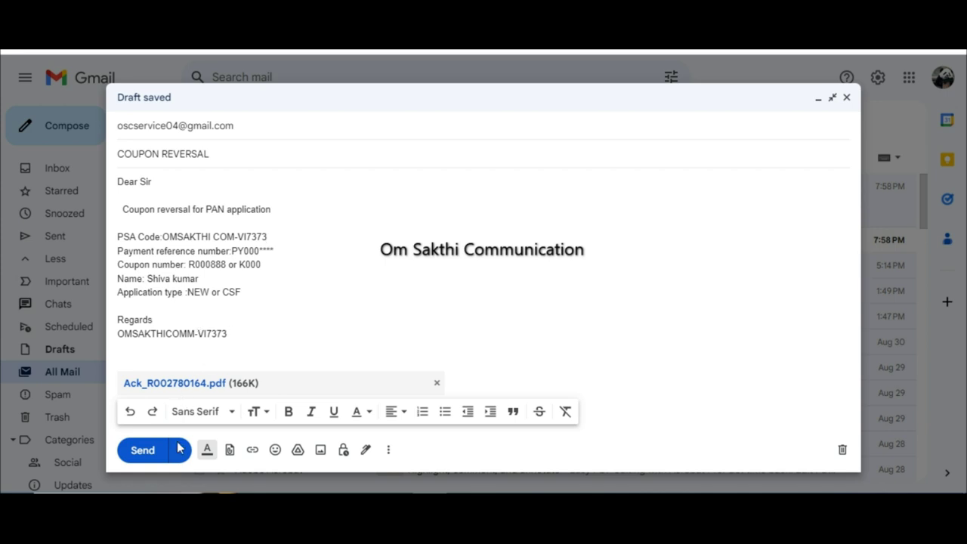
left_click(143, 450)
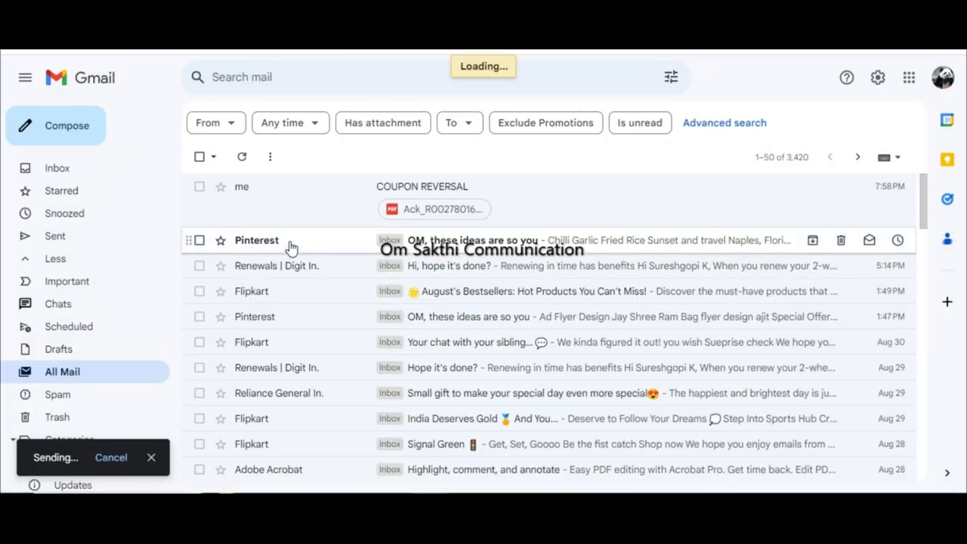